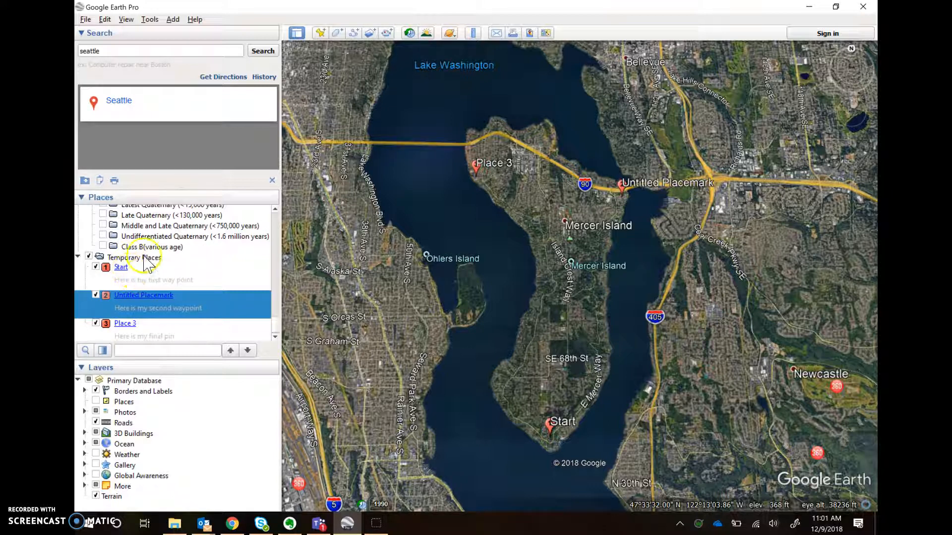
Select the Start placemark in the Temporary Places folder
{"action": "left_click", "coordinate": [152, 276]}
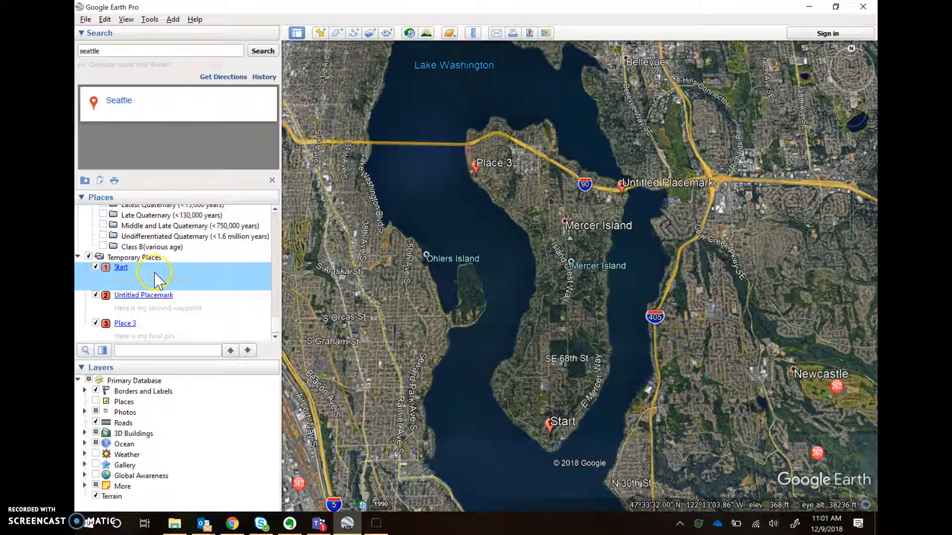
In Start's Properties, rename it to 'Start 1', leaving its style, icon and description unchanged
{"action": "right_click", "coordinate": [157, 281]}
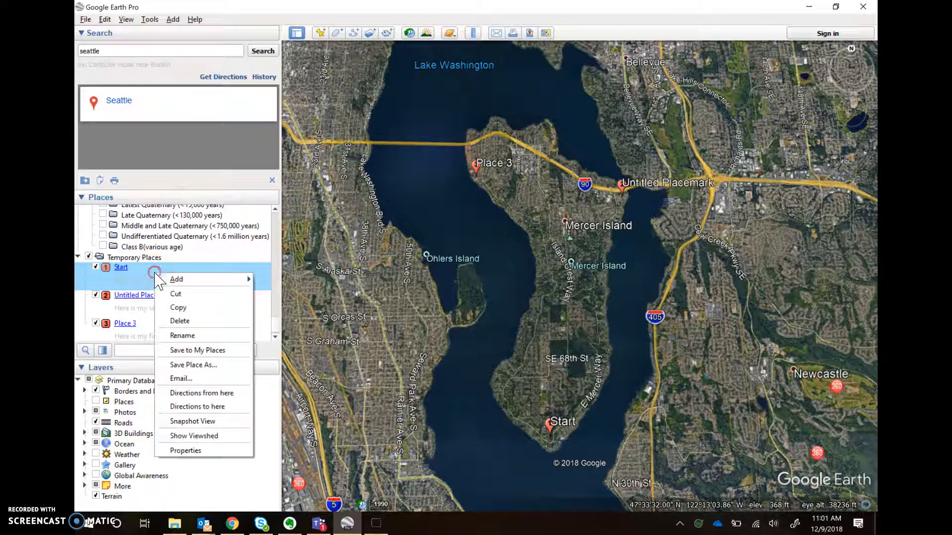
{"action": "left_click", "coordinate": [225, 451]}
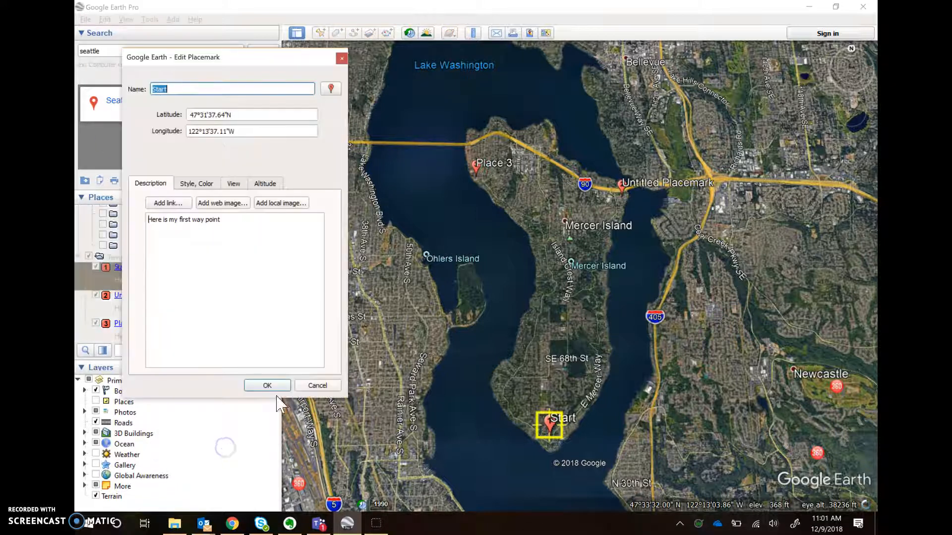
{"action": "left_click", "coordinate": [244, 234]}
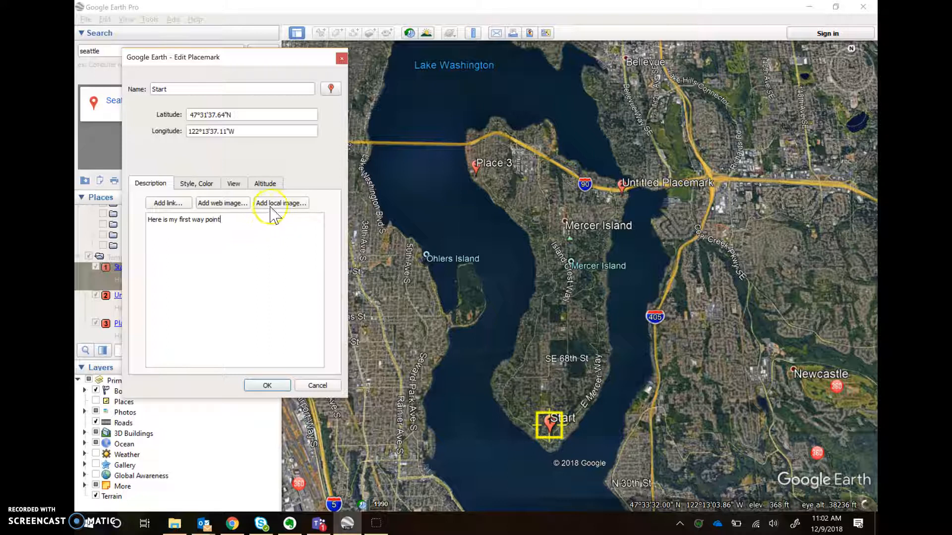
{"action": "left_click", "coordinate": [220, 260]}
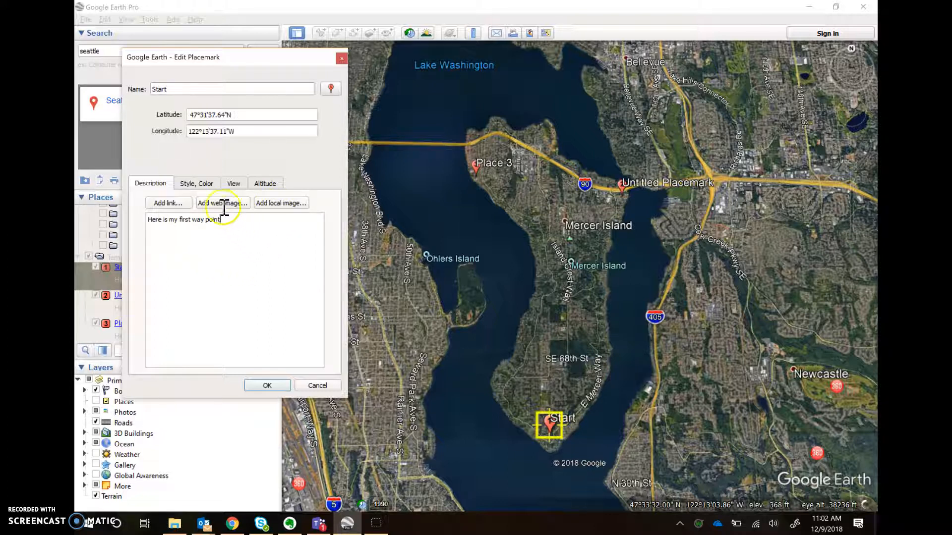
{"action": "left_click", "coordinate": [207, 184]}
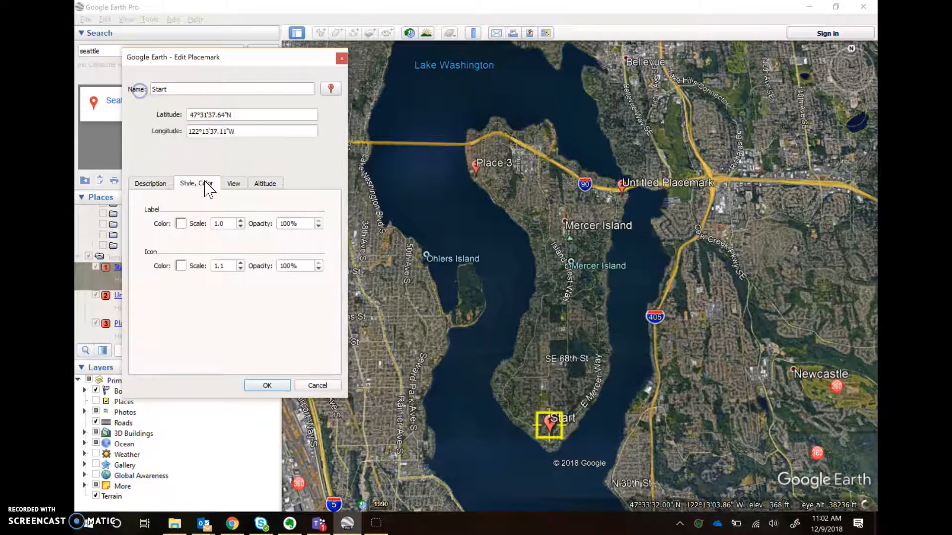
{"action": "left_click", "coordinate": [150, 183]}
{"action": "left_click", "coordinate": [334, 92]}
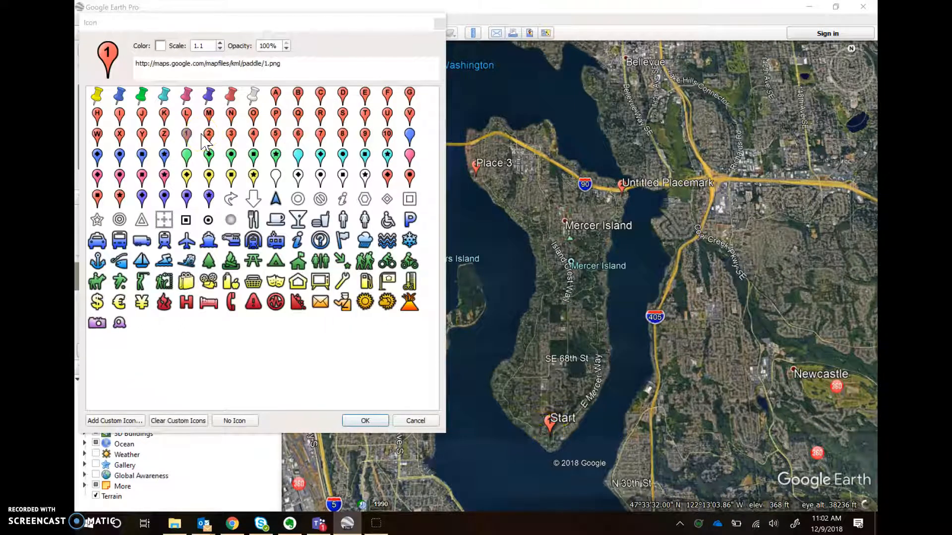
{"action": "left_click", "coordinate": [415, 421]}
{"action": "left_click", "coordinate": [261, 215]}
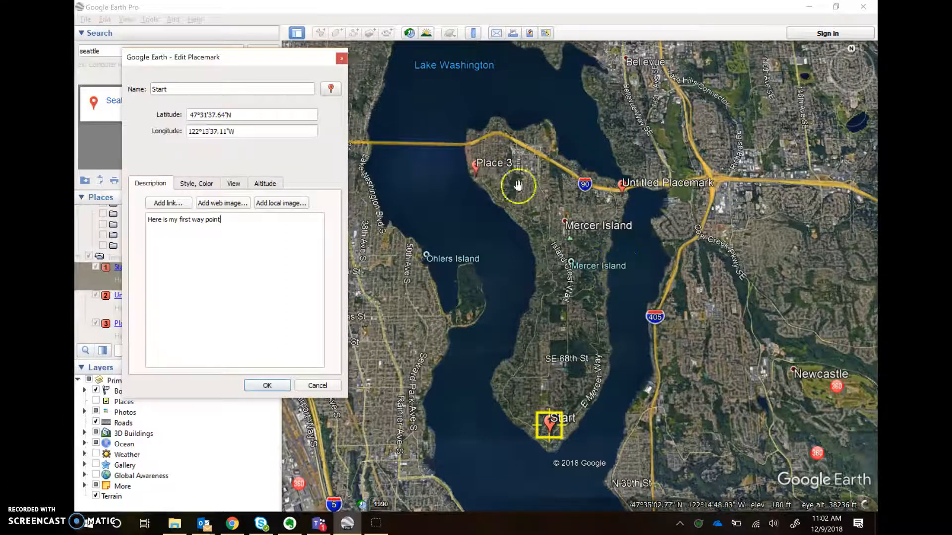
{"action": "left_click", "coordinate": [176, 91]}
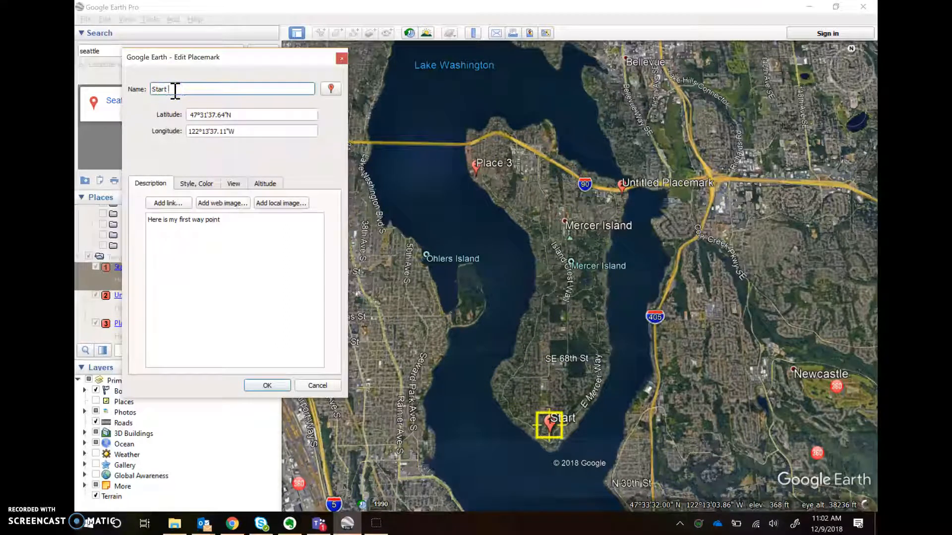
{"action": "left_click", "coordinate": [218, 204]}
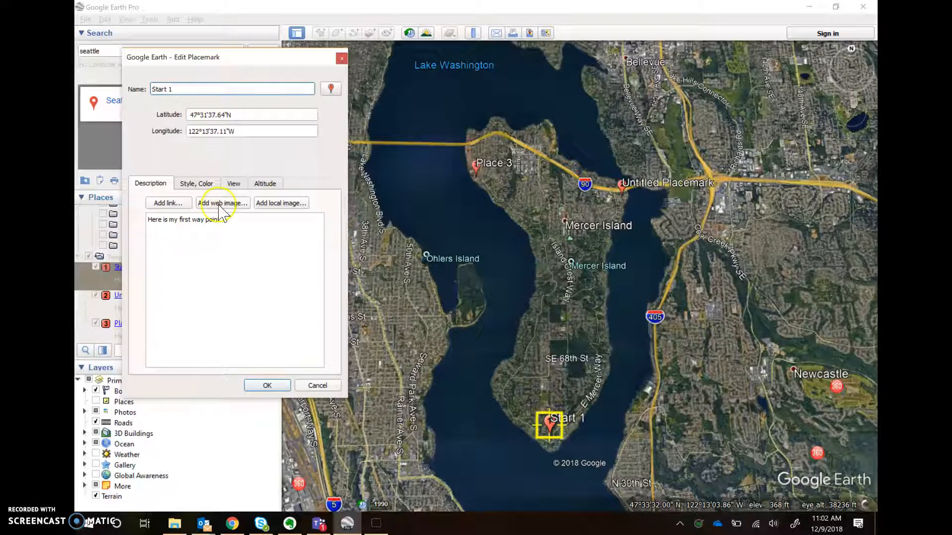
{"action": "left_click", "coordinate": [267, 384]}
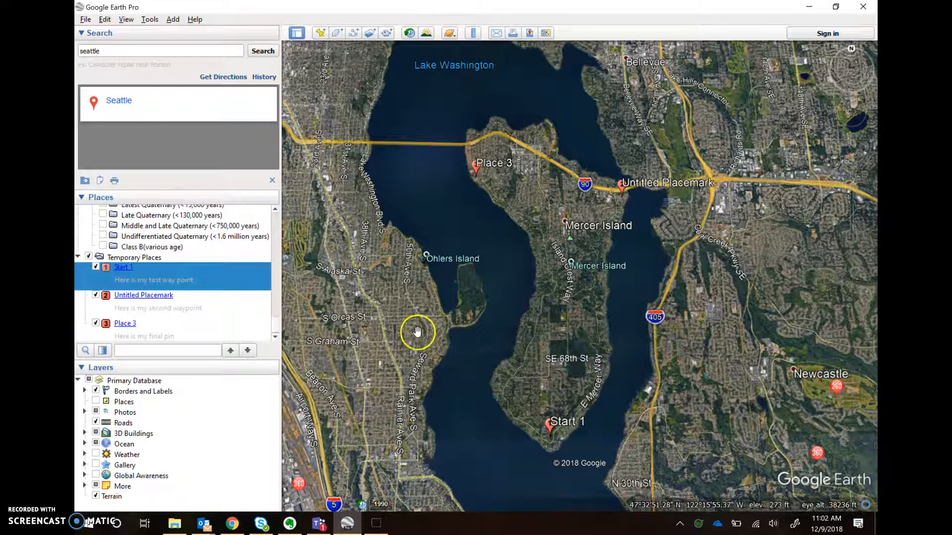
Pan the map over Start 1 and begin tilting and zooming toward it
{"action": "left_click_drag", "start_coordinate": [532, 405], "coordinate": [489, 322]}
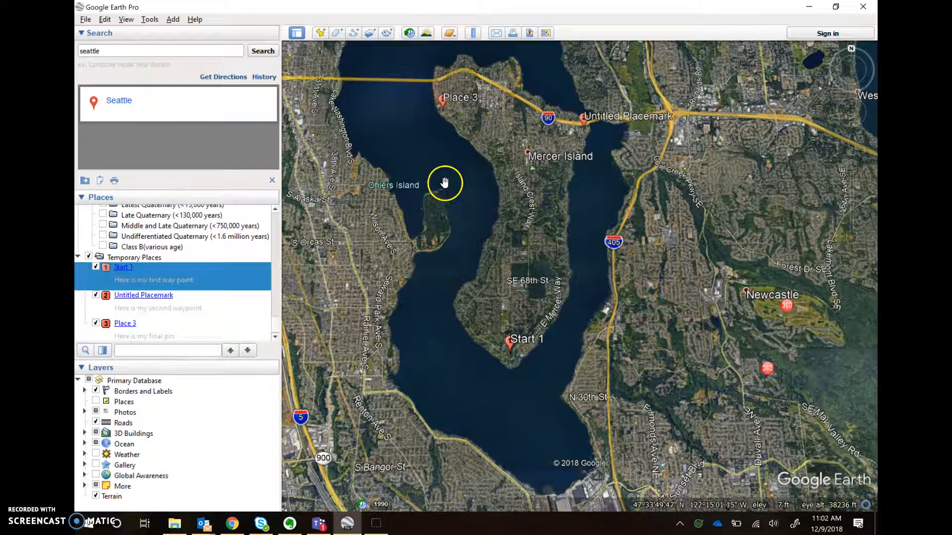
{"action": "left_click_drag", "start_coordinate": [554, 360], "coordinate": [550, 334]}
{"action": "mouse_move", "coordinate": [850, 81]}
{"action": "left_click_drag", "start_coordinate": [854, 63], "coordinate": [854, 62]}
{"action": "left_click_drag", "start_coordinate": [578, 381], "coordinate": [594, 270]}
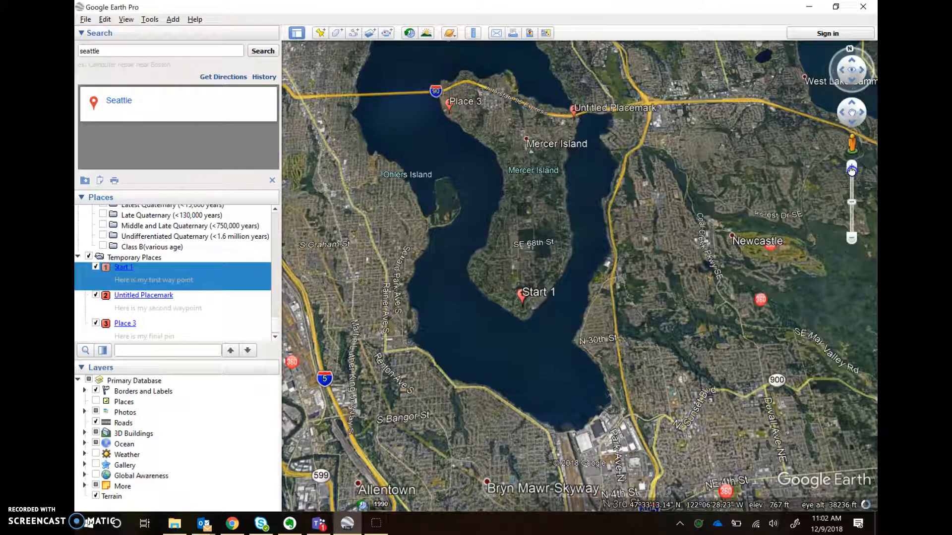
{"action": "left_click_drag", "start_coordinate": [853, 170], "coordinate": [851, 171]}
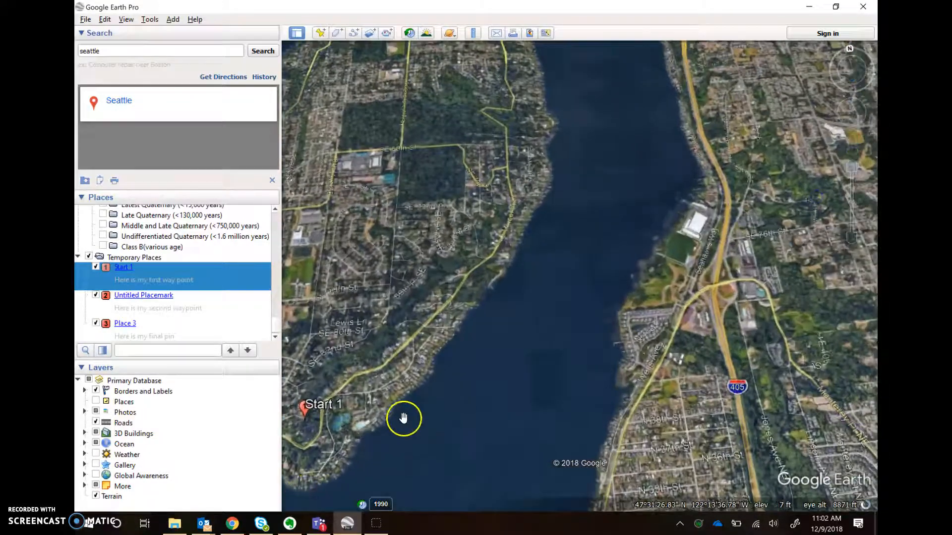
{"action": "left_click_drag", "start_coordinate": [403, 416], "coordinate": [600, 286]}
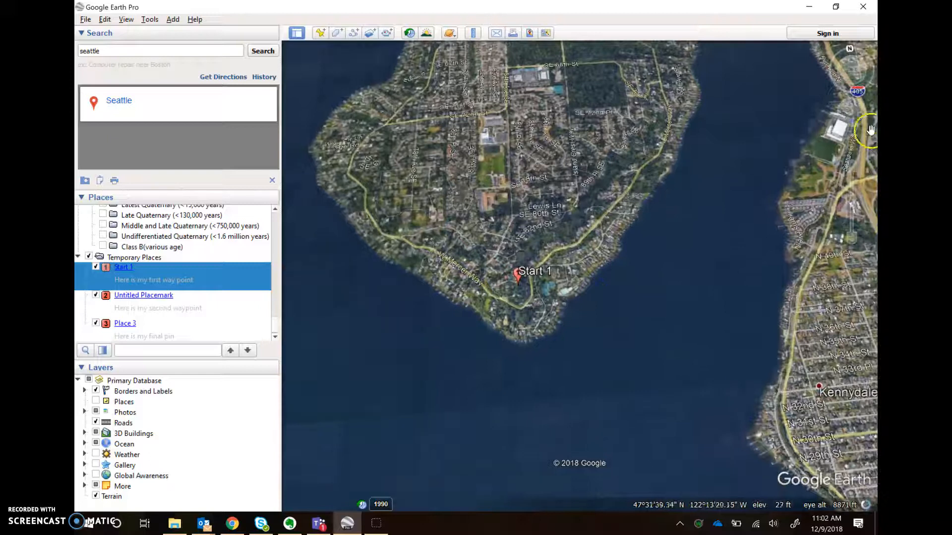
Zoom in close on Start 1 and tilt toward the horizon, keeping it centred
{"action": "left_click", "coordinate": [856, 148]}
{"action": "left_click", "coordinate": [853, 166]}
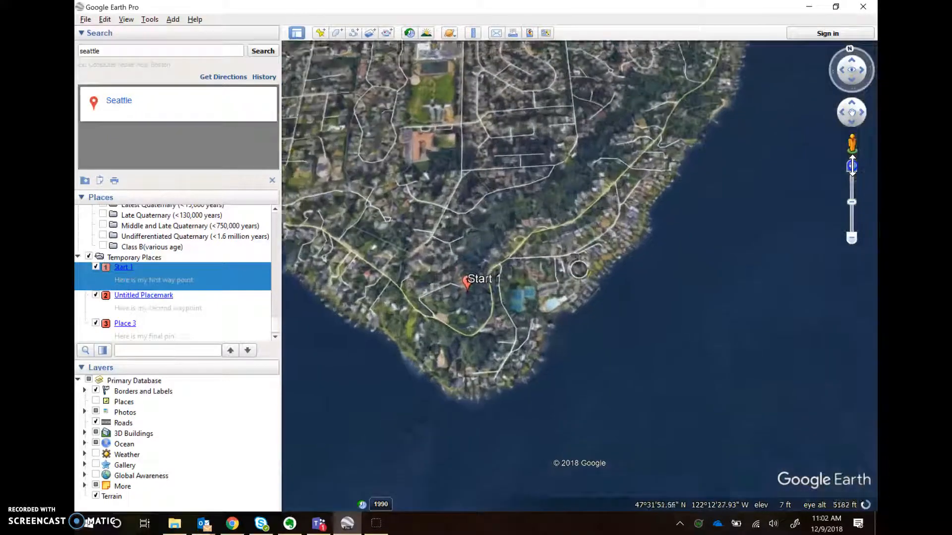
{"action": "left_click_drag", "start_coordinate": [420, 389], "coordinate": [627, 313]}
{"action": "left_click", "coordinate": [852, 60]}
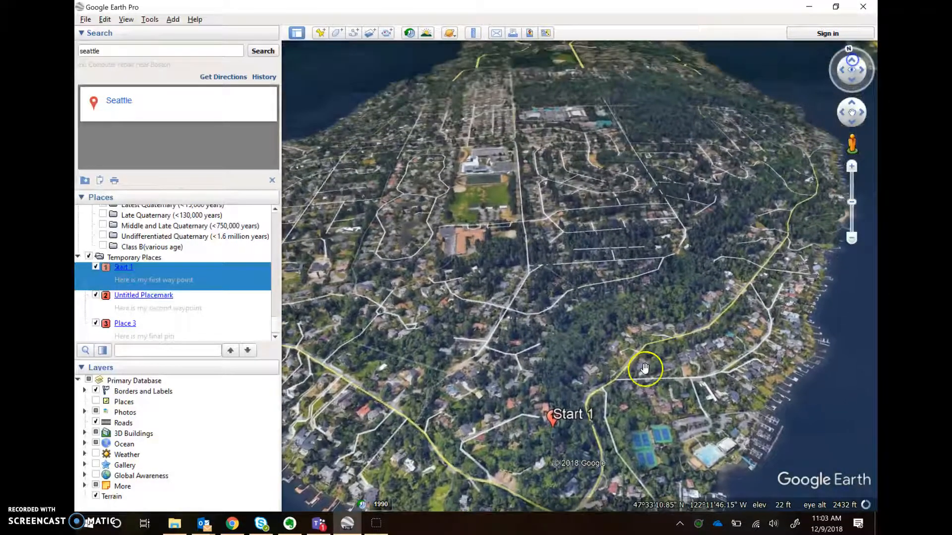
{"action": "left_click_drag", "start_coordinate": [606, 424], "coordinate": [628, 268]}
{"action": "left_click", "coordinate": [851, 60]}
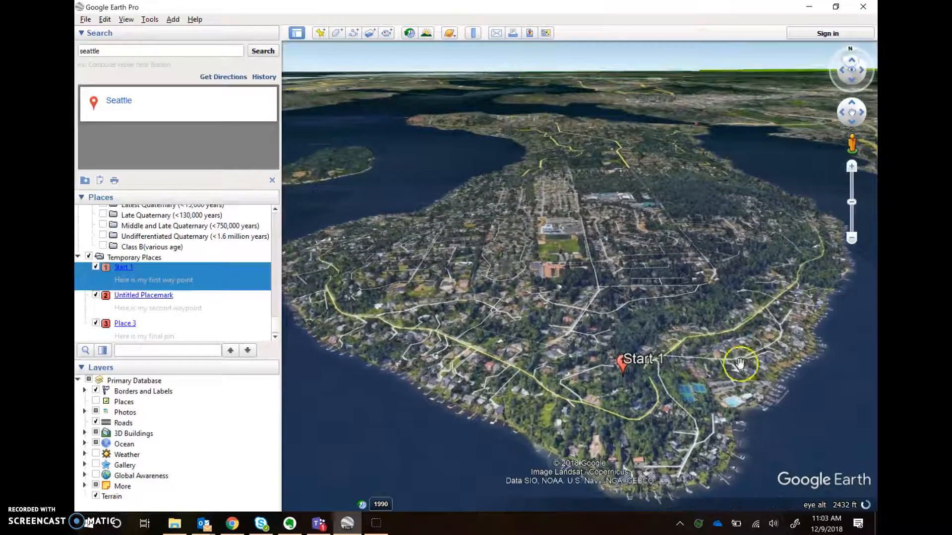
{"action": "left_click_drag", "start_coordinate": [721, 353], "coordinate": [675, 310]}
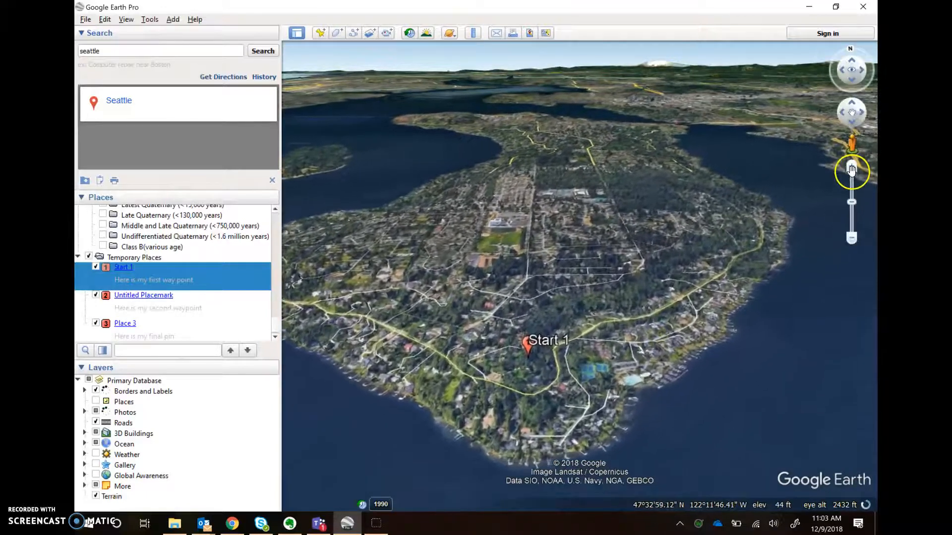
{"action": "left_click", "coordinate": [851, 167]}
{"action": "left_click_drag", "start_coordinate": [569, 416], "coordinate": [608, 312]}
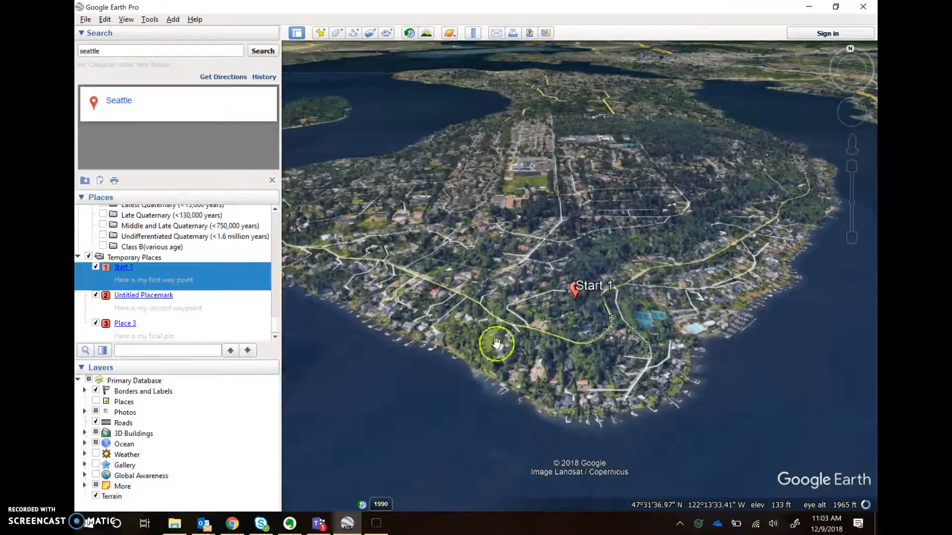
Snapshot the close-up as Start 1's view, preview the second waypoint, return to Start 1, then pan the shore
{"action": "right_click", "coordinate": [171, 281]}
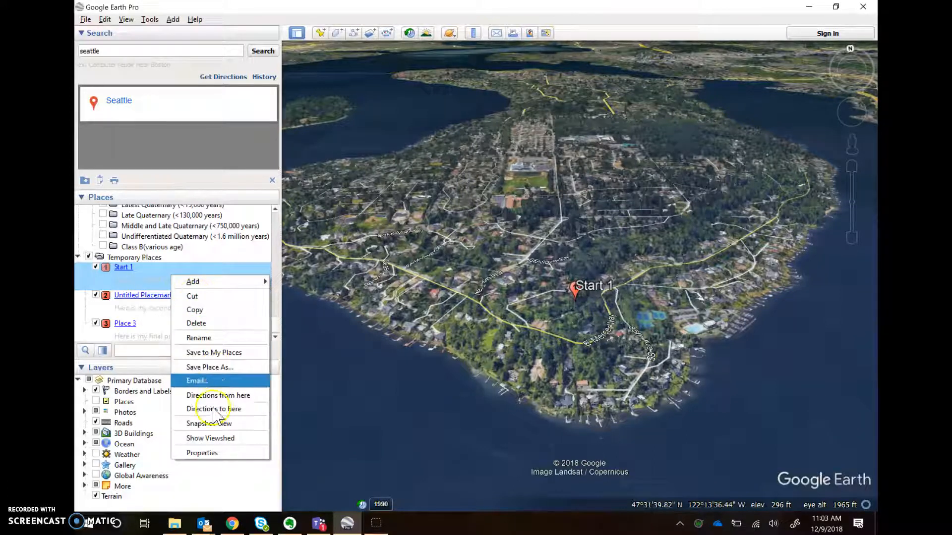
{"action": "left_click", "coordinate": [211, 424]}
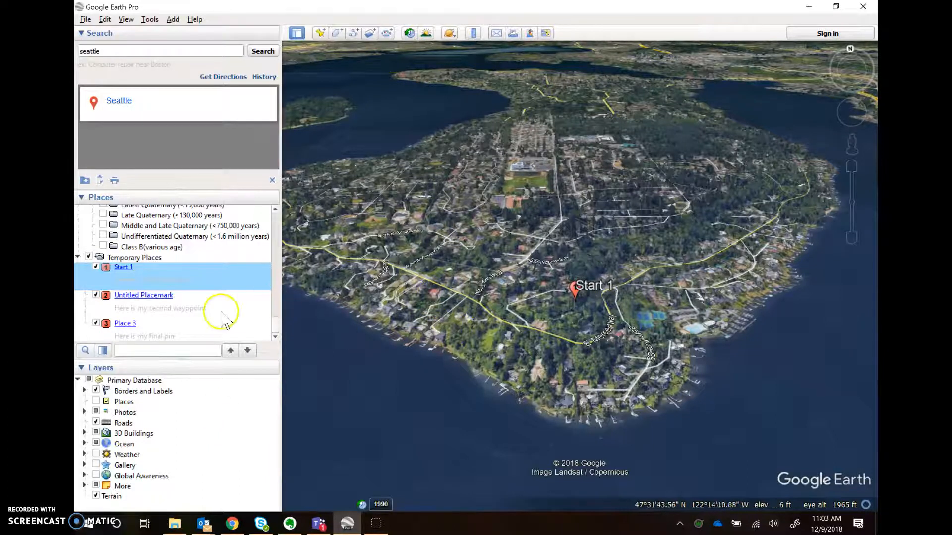
{"action": "left_click", "coordinate": [193, 308]}
{"action": "left_click", "coordinate": [156, 296]}
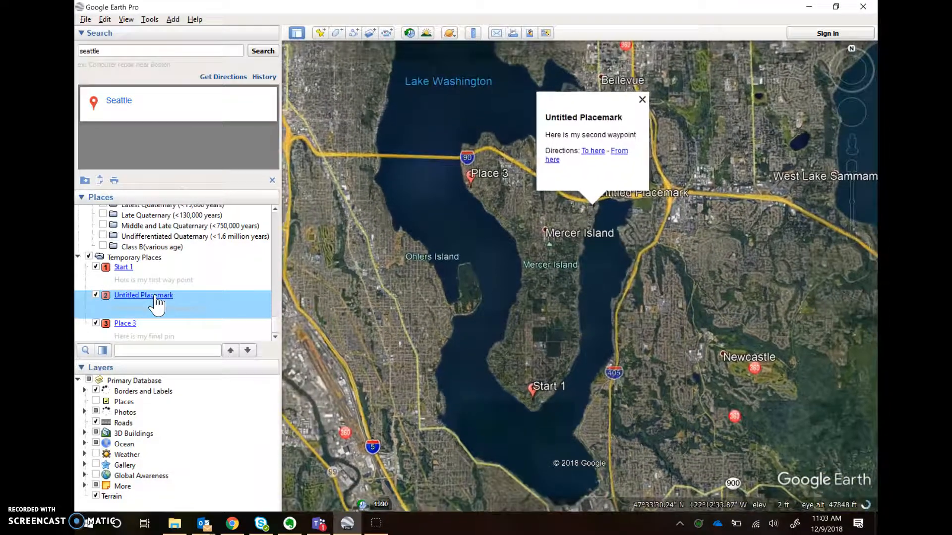
{"action": "left_click", "coordinate": [148, 293]}
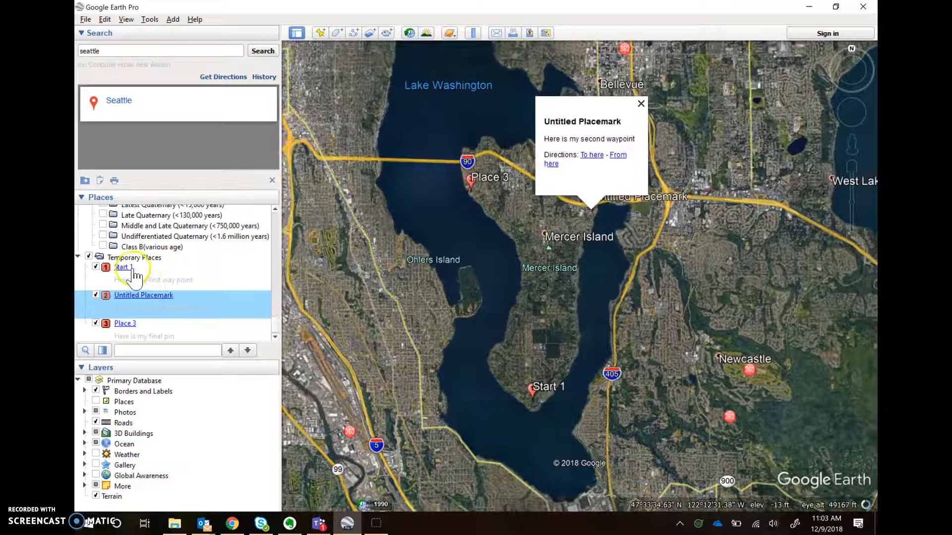
{"action": "left_click", "coordinate": [132, 270]}
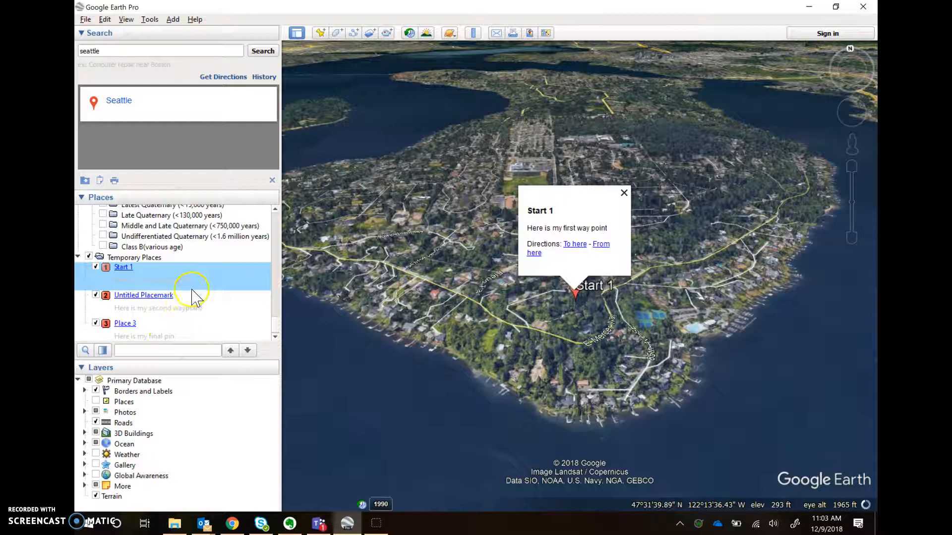
{"action": "left_click_drag", "start_coordinate": [401, 223], "coordinate": [605, 245]}
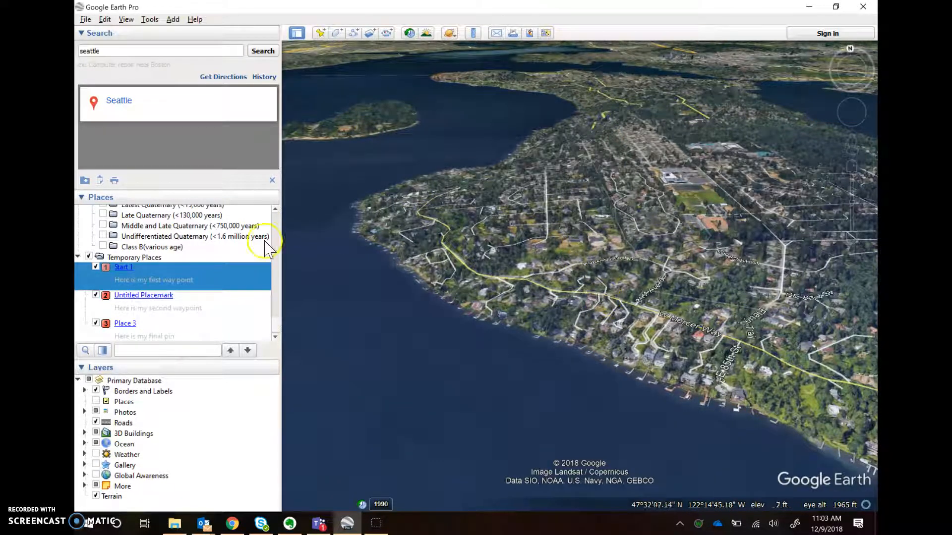
Drop a new placemark west onto the shore road with the numbered 4 paddle icon
{"action": "left_click", "coordinate": [320, 33]}
{"action": "left_click_drag", "start_coordinate": [580, 273], "coordinate": [531, 295]}
{"action": "left_click", "coordinate": [331, 89]}
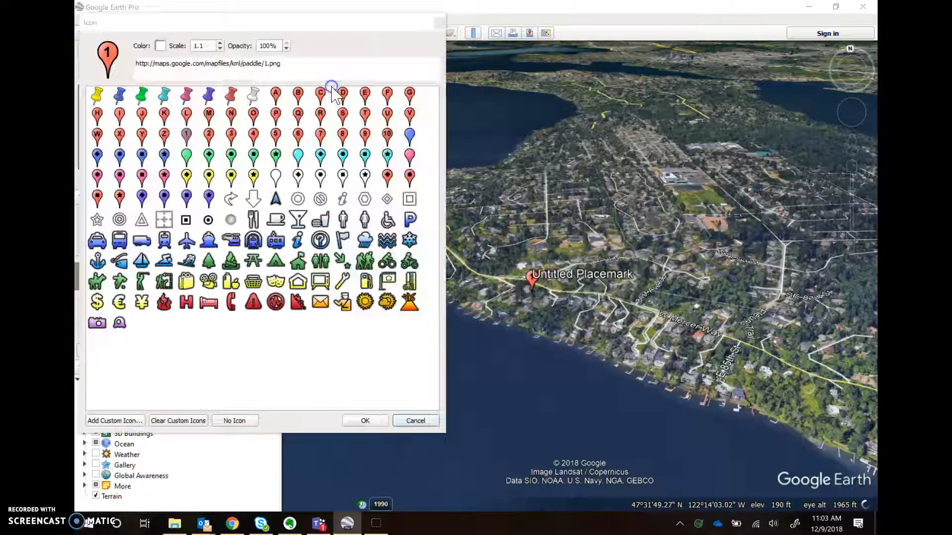
{"action": "left_click", "coordinate": [253, 134]}
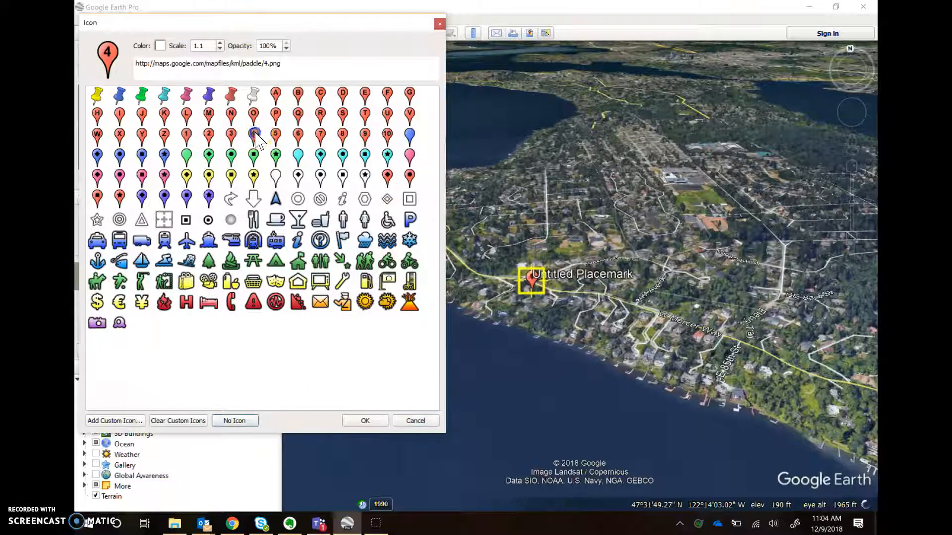
{"action": "left_click", "coordinate": [365, 421]}
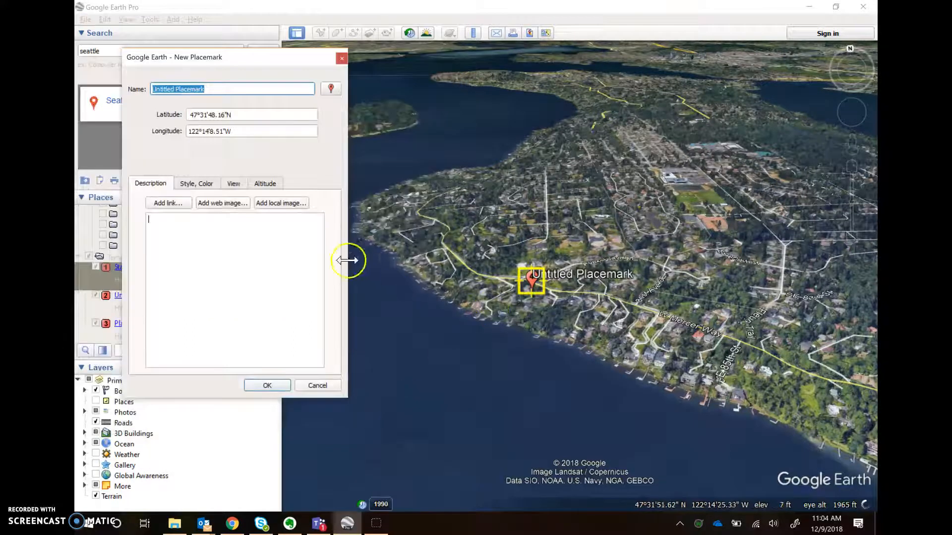
{"action": "left_click", "coordinate": [171, 191]}
{"action": "left_click", "coordinate": [267, 386]}
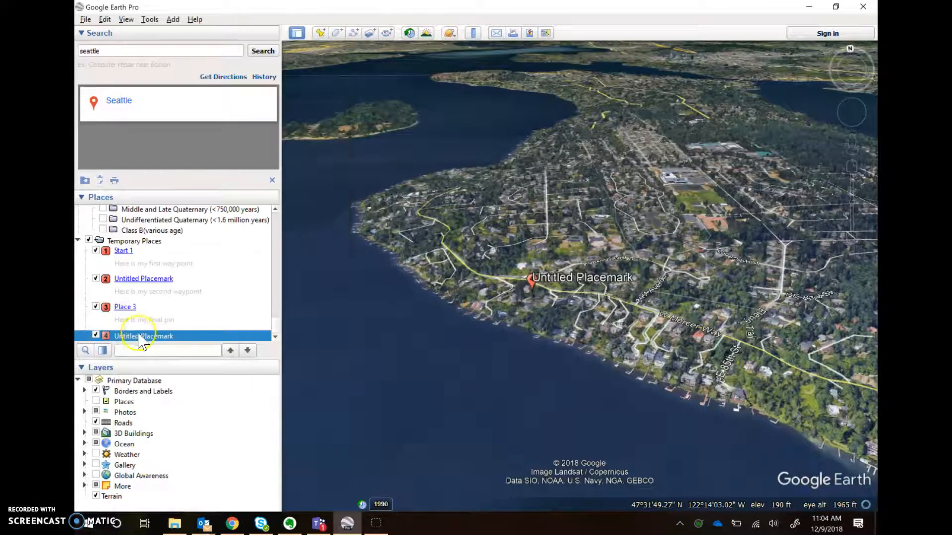
{"action": "left_click", "coordinate": [176, 169]}
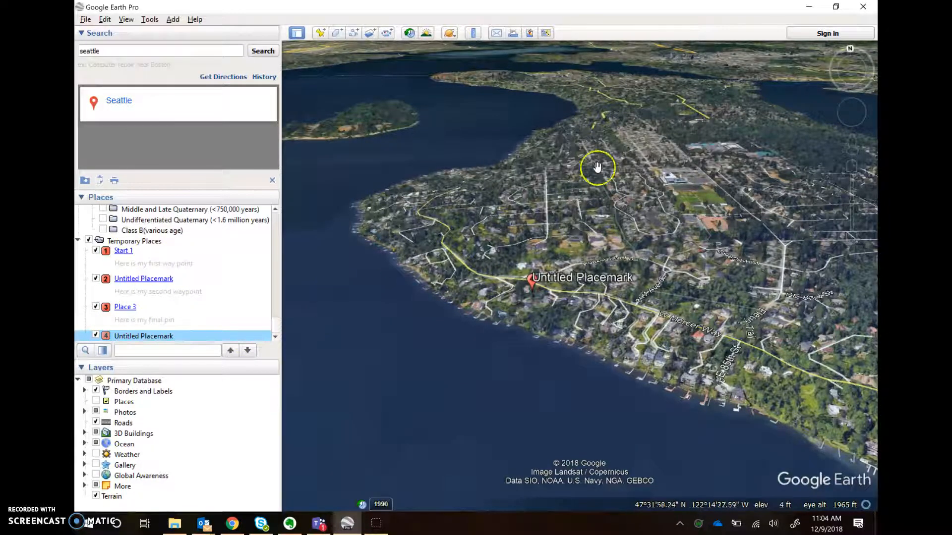
{"action": "left_click_drag", "start_coordinate": [560, 278], "coordinate": [642, 249]}
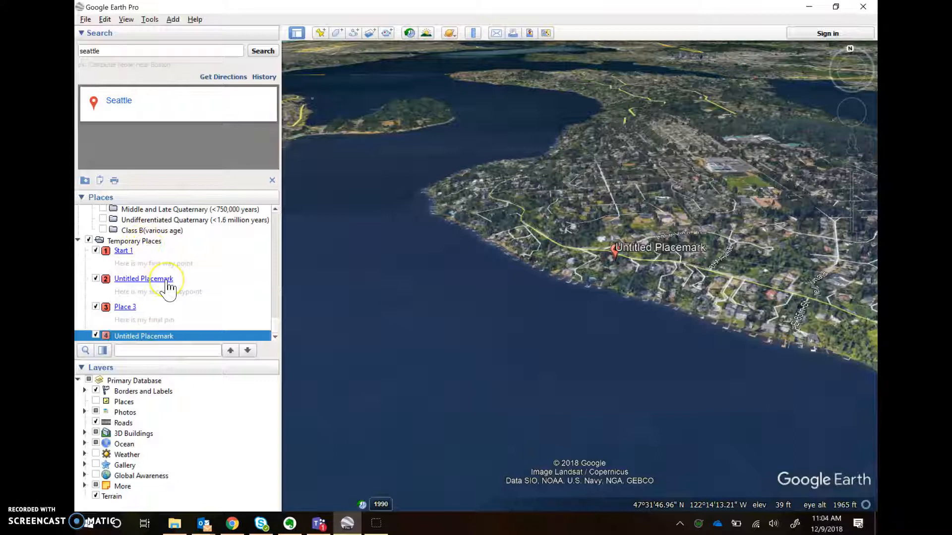
Select Start 1 in the Places list, then dismiss its menu and select the second waypoint
{"action": "left_click", "coordinate": [167, 261]}
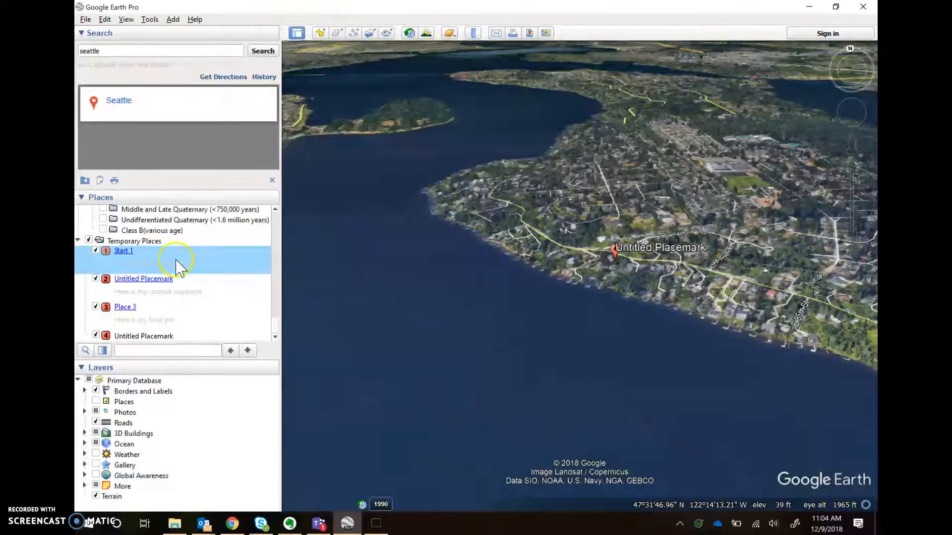
{"action": "right_click", "coordinate": [177, 268]}
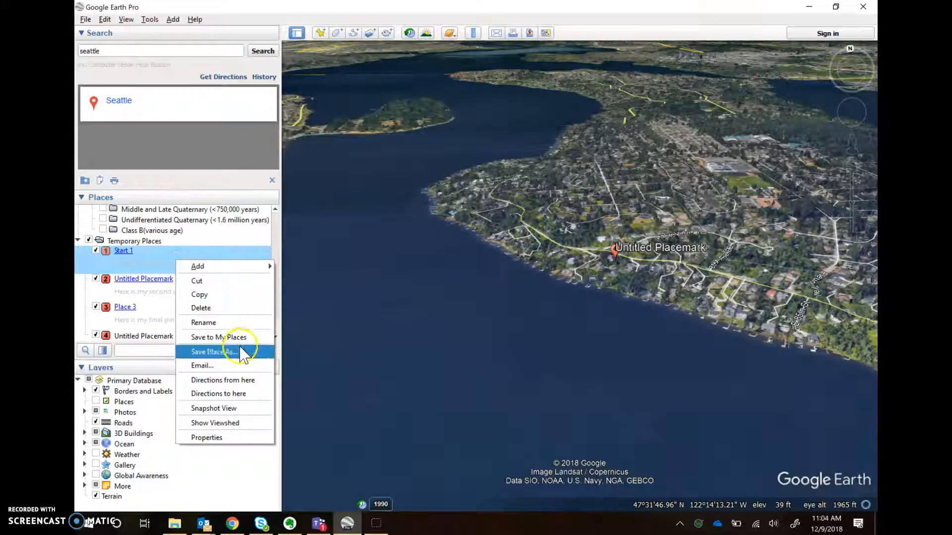
{"action": "left_click", "coordinate": [146, 292]}
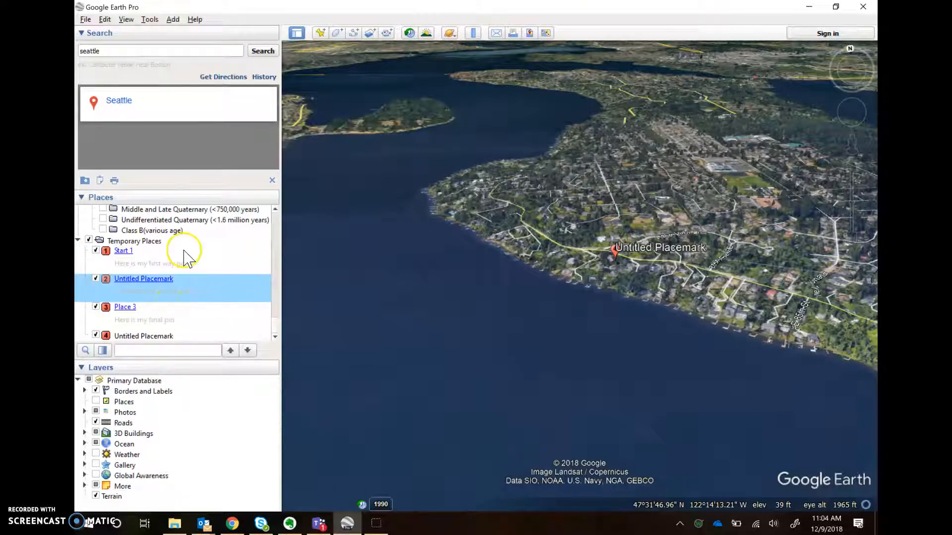
Save the Temporary Places folder to the Desktop as a Kmz file, with a name starting 'Te'
{"action": "right_click", "coordinate": [149, 243]}
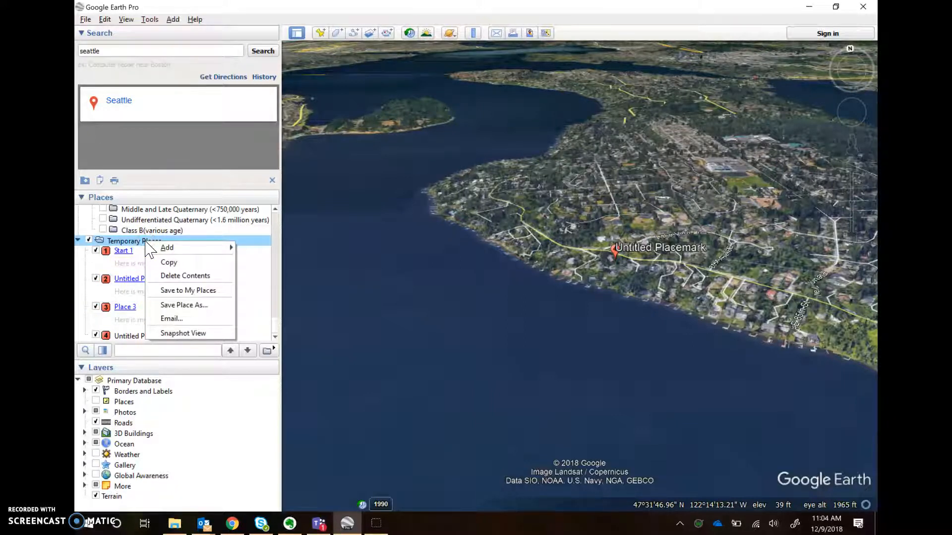
{"action": "left_click", "coordinate": [204, 306]}
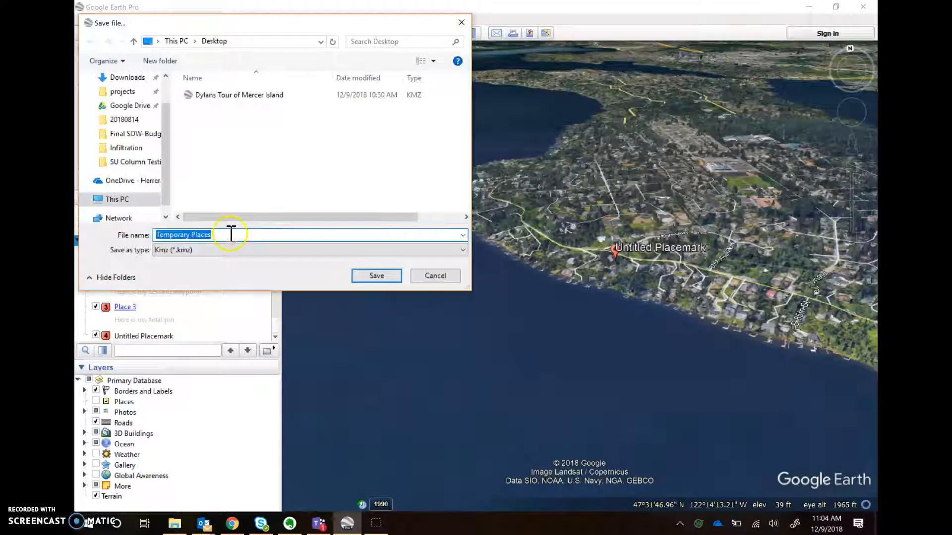
{"action": "type", "text": "Test"}
{"action": "left_click", "coordinate": [374, 276]}
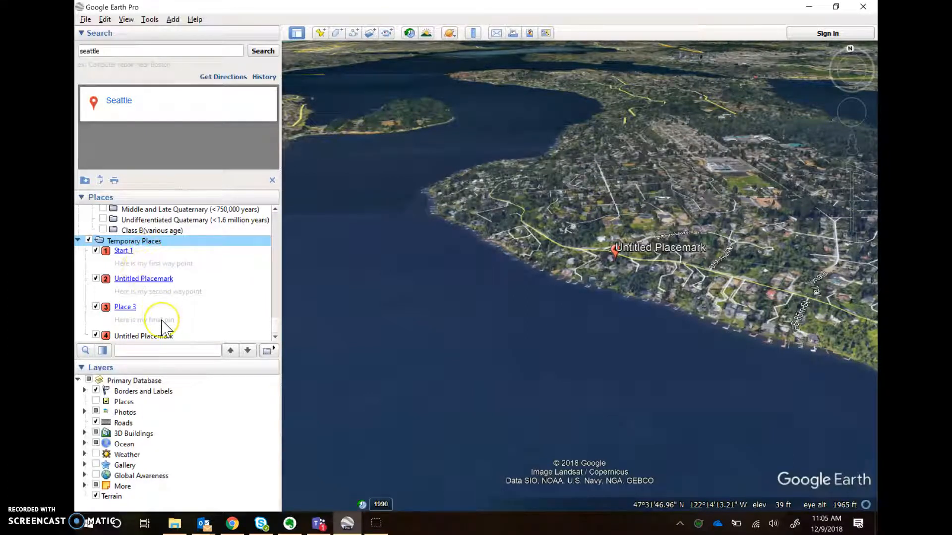
Fly in turn to Start 1, Untitled Placemark and Place 3 from the Places panel
{"action": "double_click", "coordinate": [164, 269]}
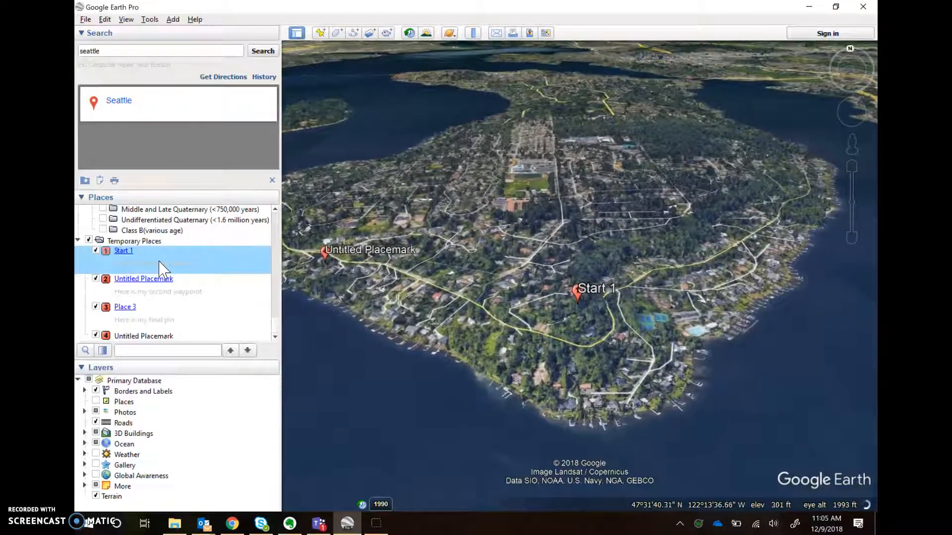
{"action": "double_click", "coordinate": [180, 292]}
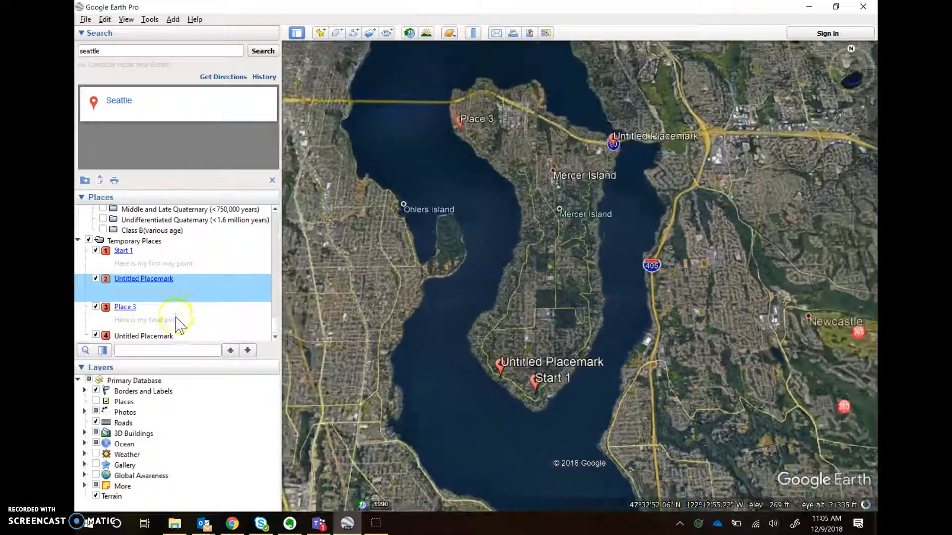
{"action": "double_click", "coordinate": [173, 319]}
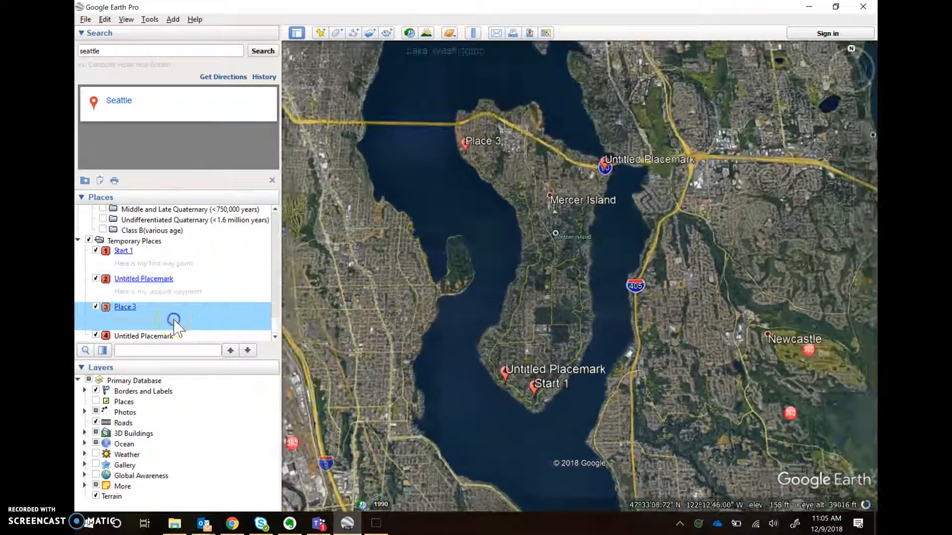